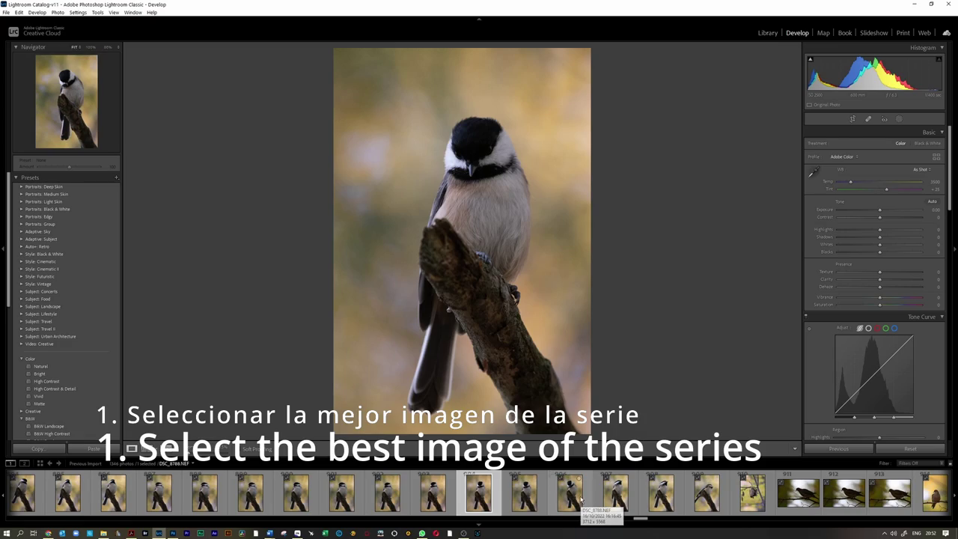
# - Pick the sharp, funny-pose chickadee frame DSC_8788.NEF and return to the whole-photo view
pyautogui.click(580, 500)
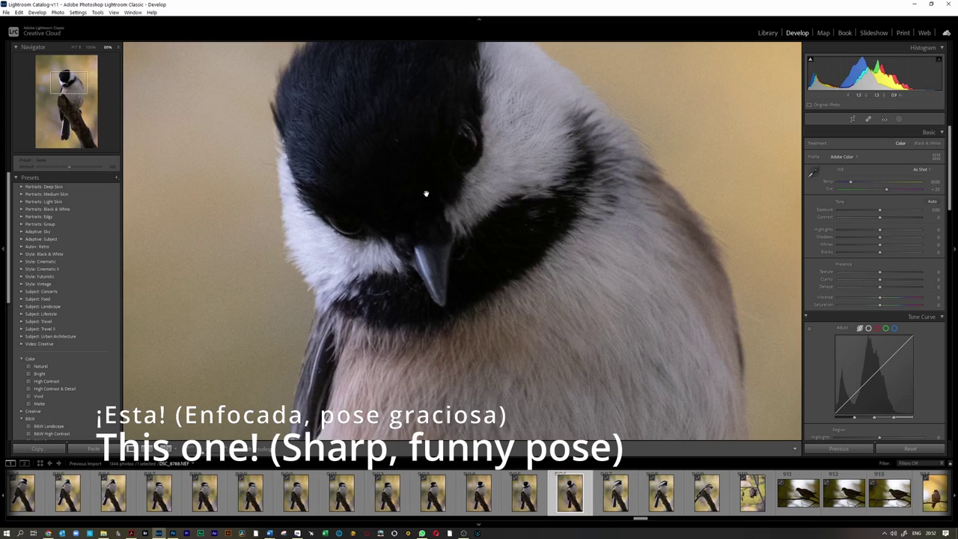
pyautogui.click(425, 193)
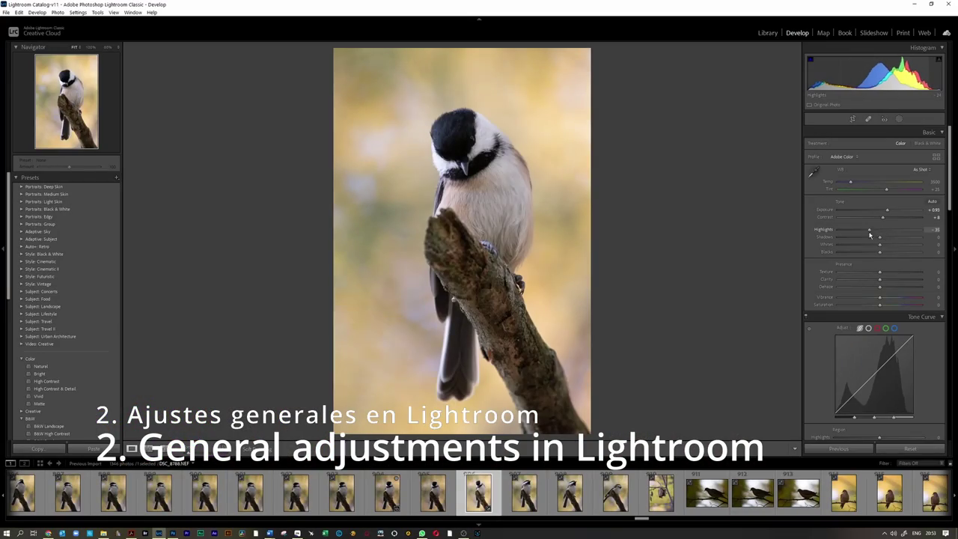
# - Pull Highlights to -57, lift Shadows, and shift the bird higher in the crop frame
pyautogui.moveTo(869, 230); pyautogui.dragTo(856, 230)
pyautogui.moveTo(879, 237); pyautogui.dragTo(889, 238)
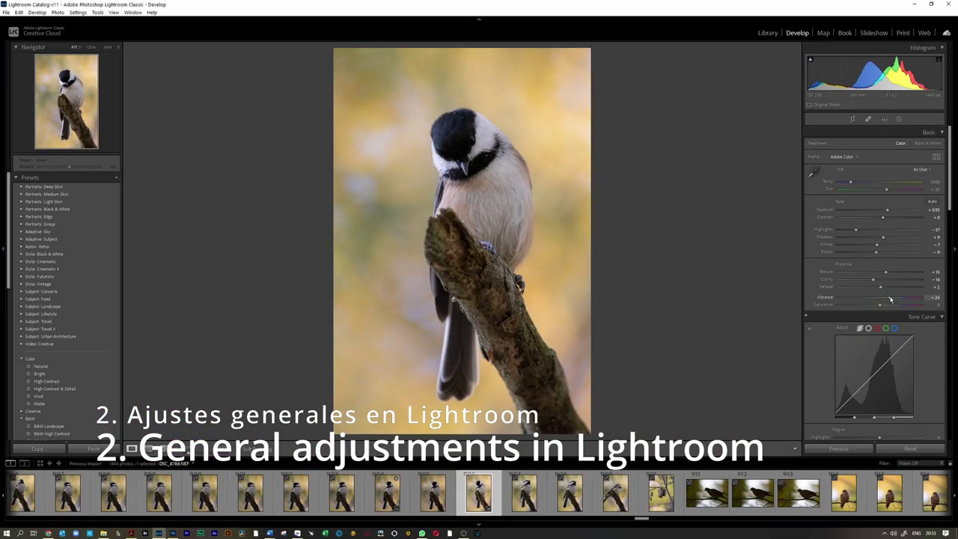
pyautogui.press('r')
pyautogui.moveTo(552, 256); pyautogui.dragTo(552, 250)
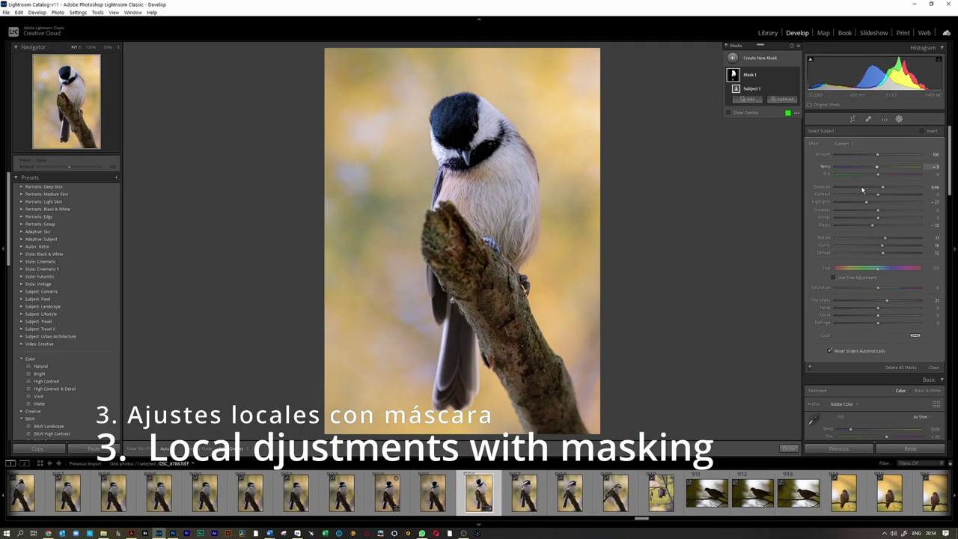
# - Brush-mask the background, then brighten and warm it with Texture -50, Clarity -50, Dehaze -14
pyautogui.click(771, 75)
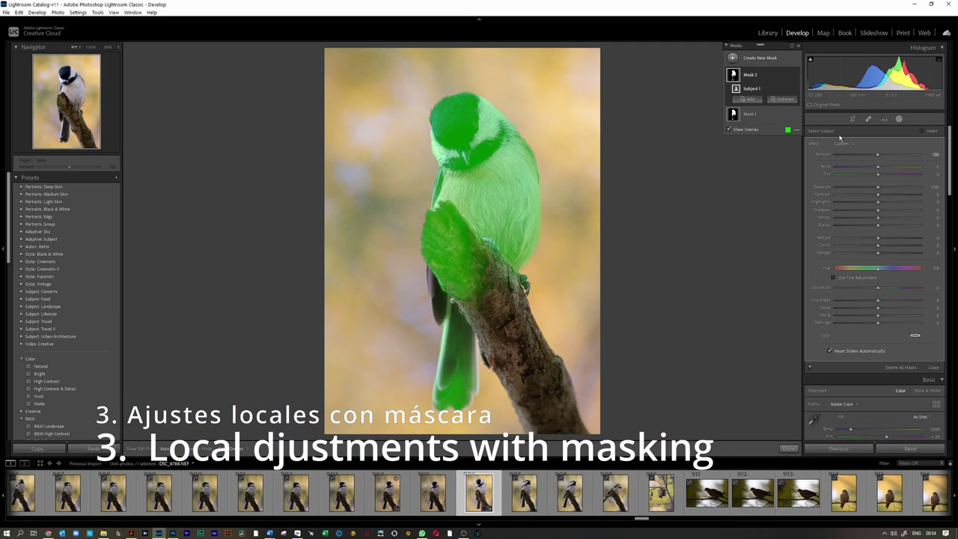
pyautogui.click(819, 139)
pyautogui.press('k')
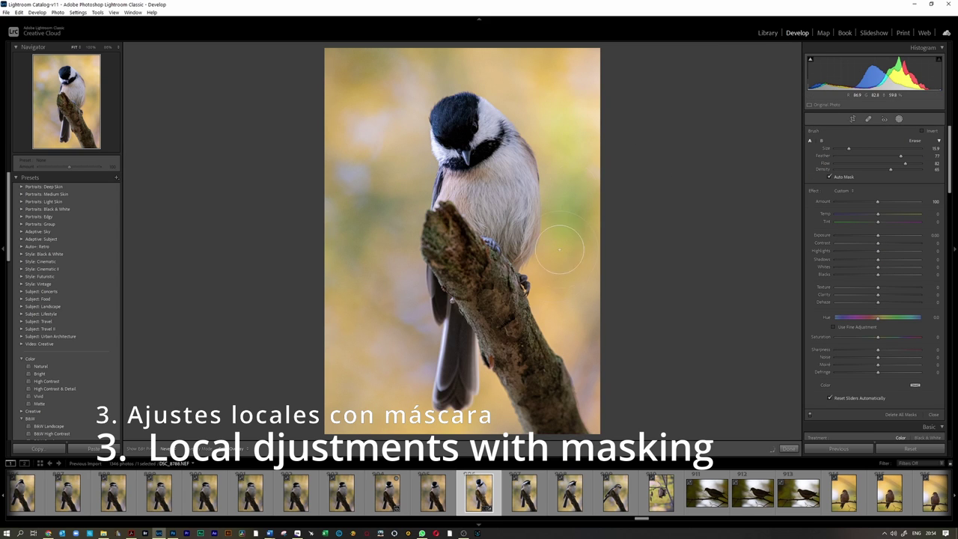
pyautogui.click(565, 283)
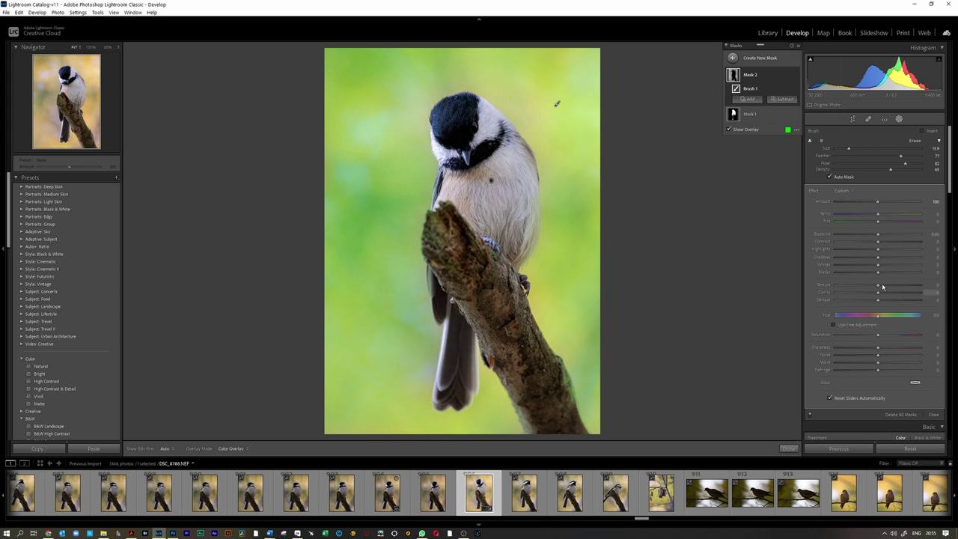
pyautogui.moveTo(878, 236); pyautogui.dragTo(882, 234)
pyautogui.moveTo(878, 292); pyautogui.dragTo(873, 299)
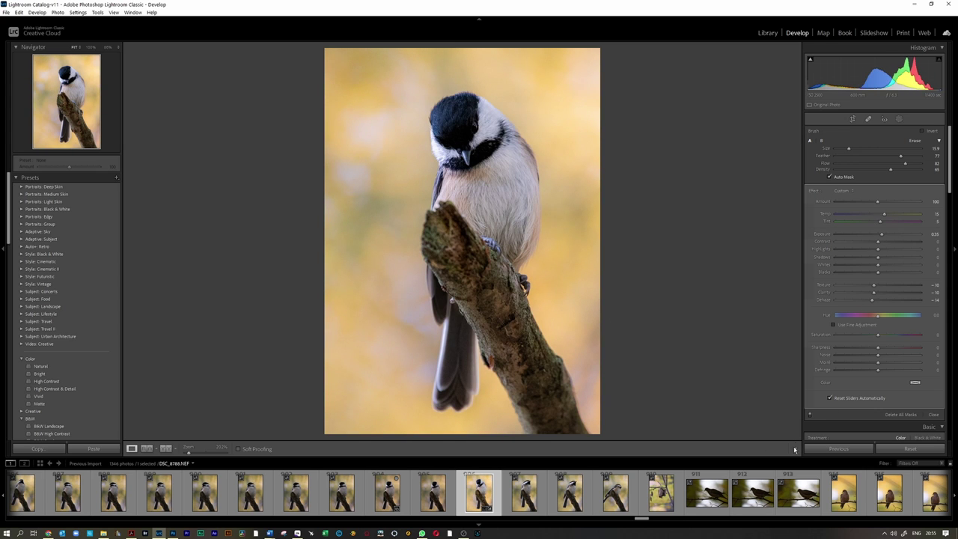
pyautogui.moveTo(949, 149); pyautogui.dragTo(950, 296)
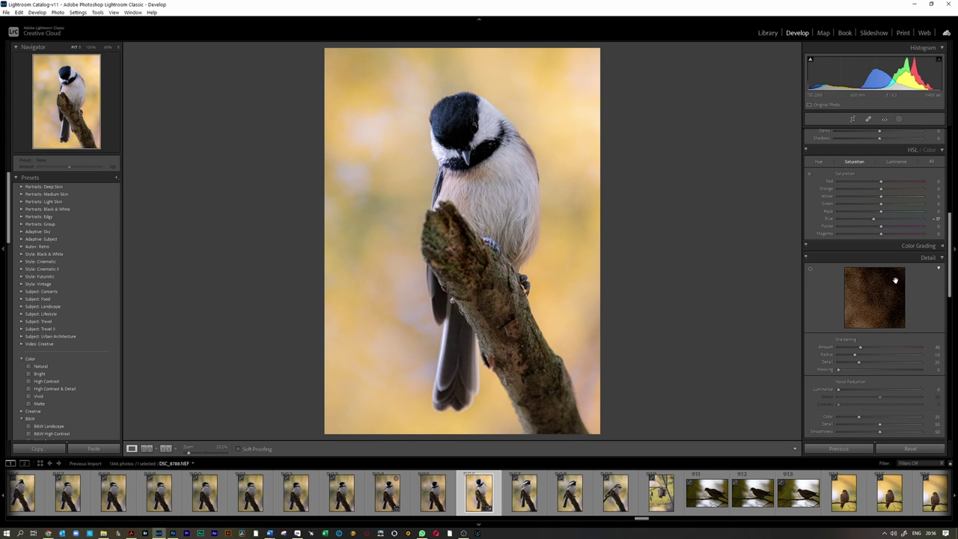
# - Raise Sharpening Masking to about 49 and check the bird's head at 100% zoom
pyautogui.moveTo(852, 371); pyautogui.dragTo(879, 370)
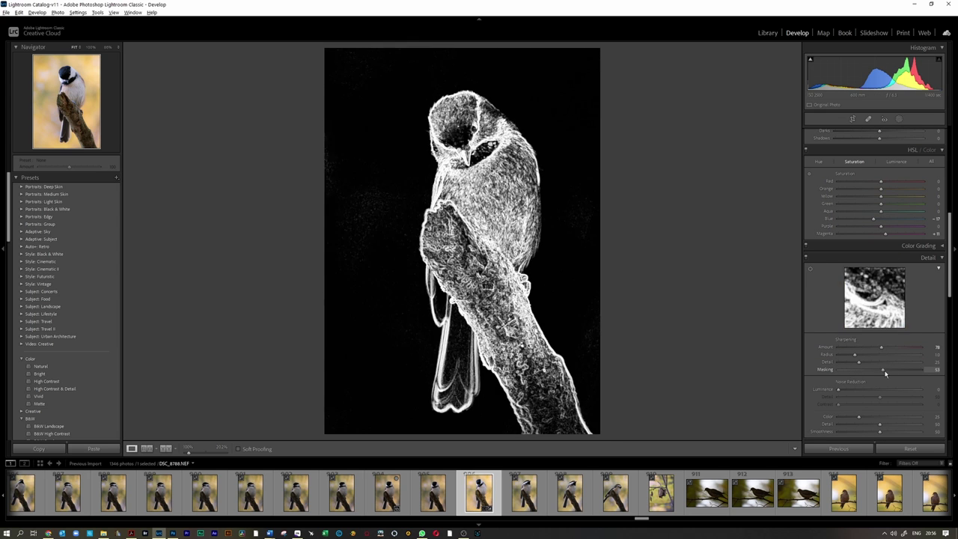
pyautogui.scroll(-5, 860, 373)
pyautogui.click(554, 224)
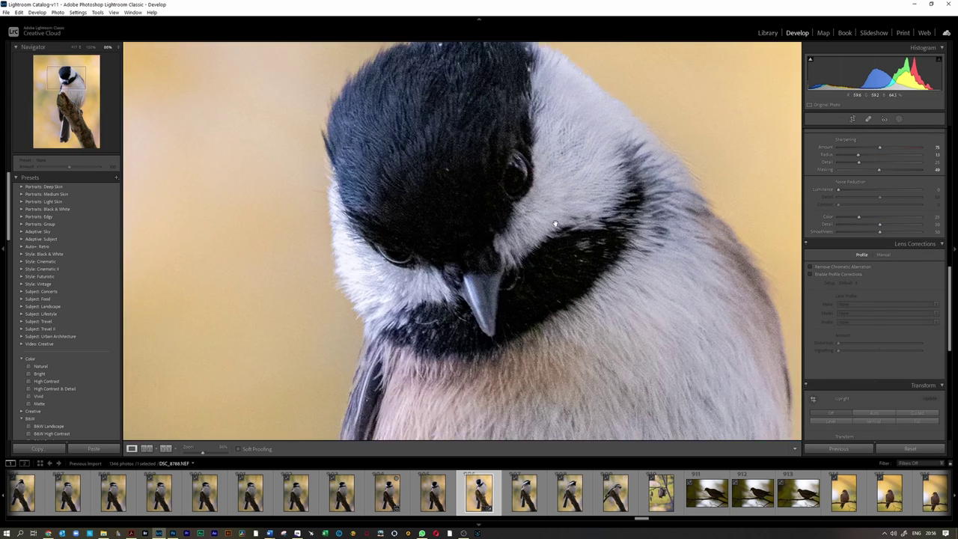
pyautogui.scroll(-5, 854, 314)
pyautogui.press('z')
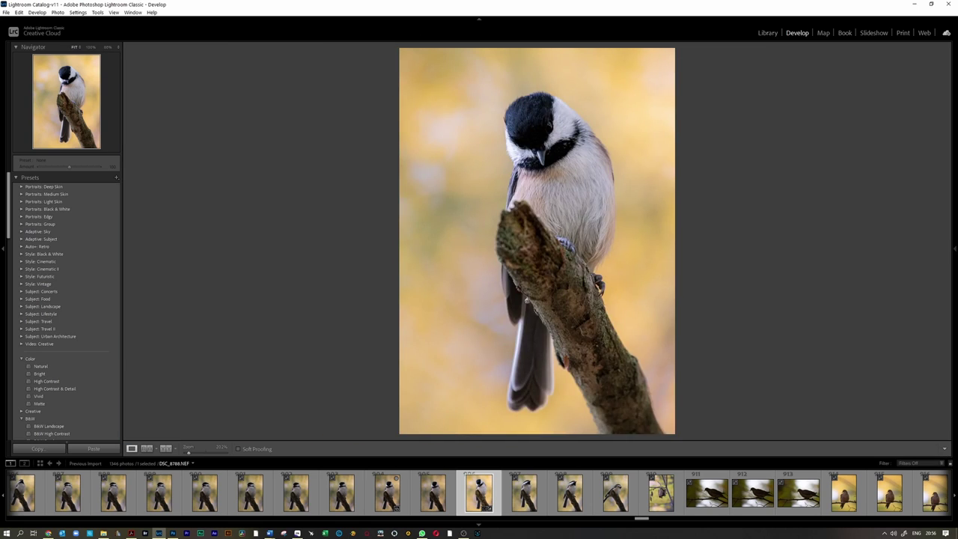
pyautogui.scroll(-3, 891, 430)
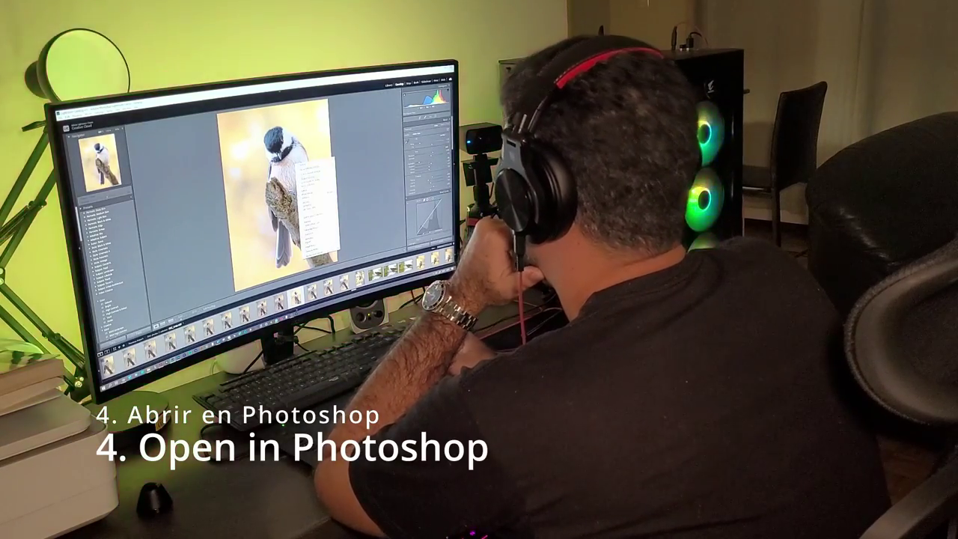
pyautogui.moveTo(523, 245)
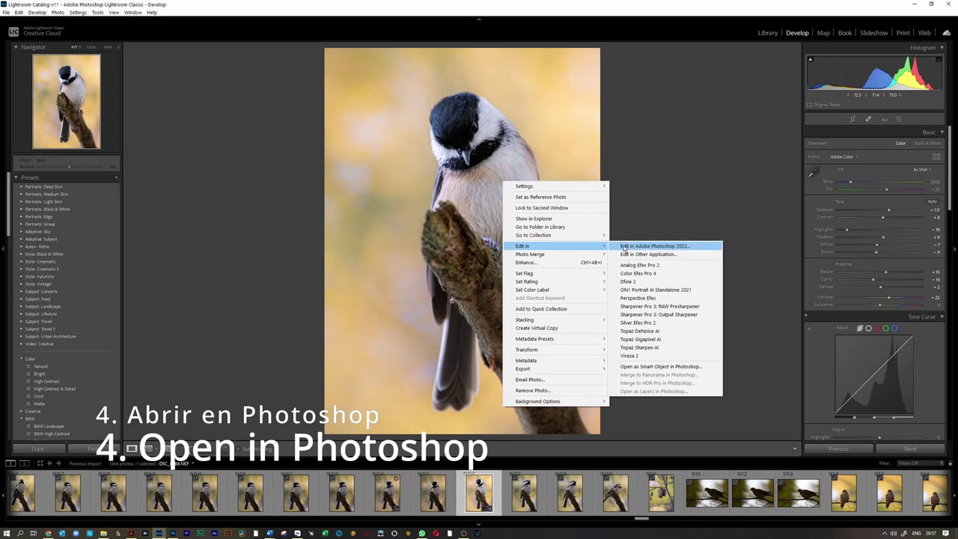
# - Open the chickadee photo in Adobe Photoshop 2022 through Edit In
pyautogui.click(675, 246)
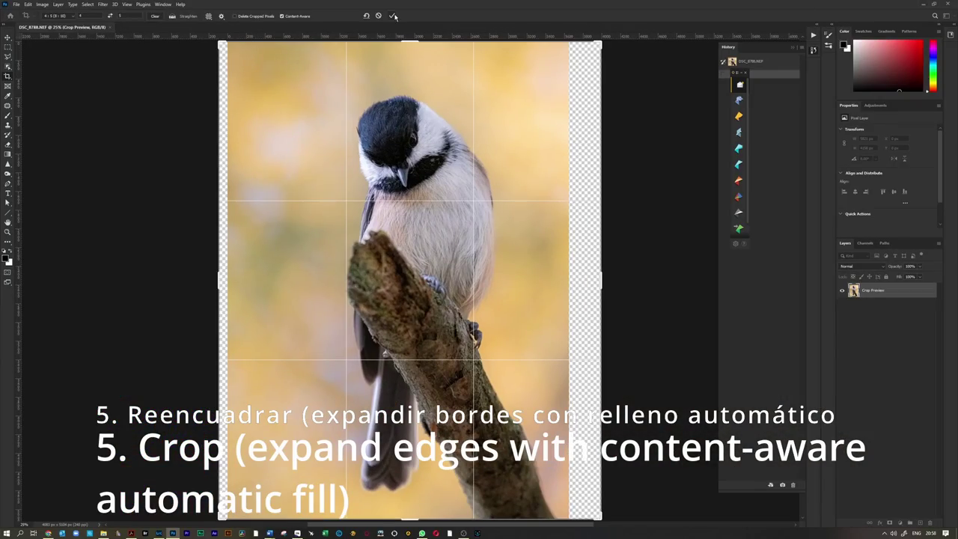
# - Commit the widened crop with Content-Aware fill on both sides
pyautogui.click(393, 16)
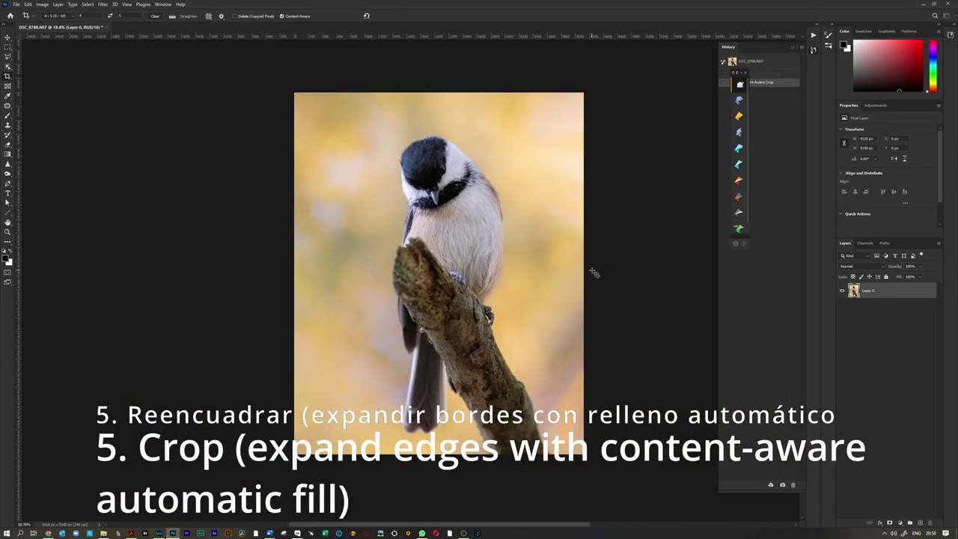
pyautogui.press('Return')
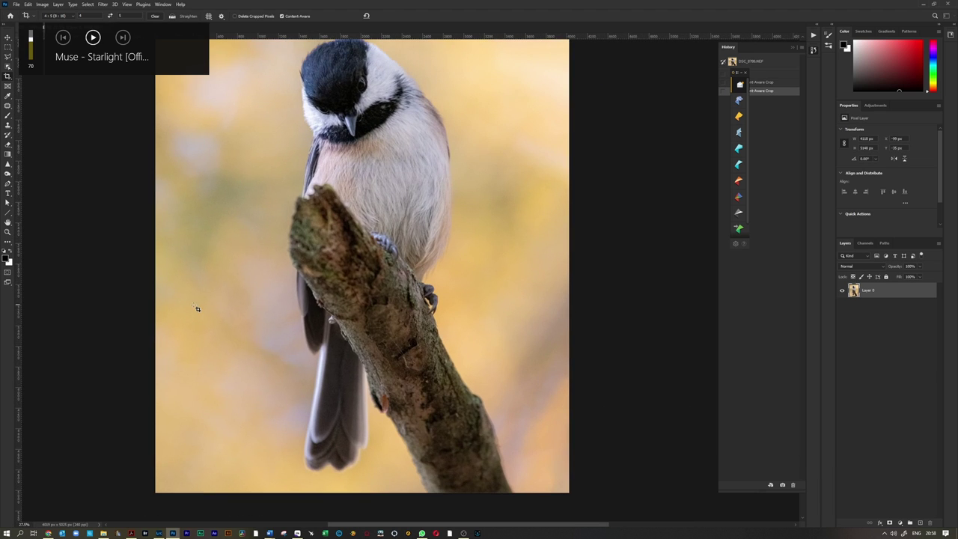
# - Paint the Curves adjustment onto the bird's head with a larger brush, then apply Topaz DeNoise AI
pyautogui.press('g')
pyautogui.click(47, 15)
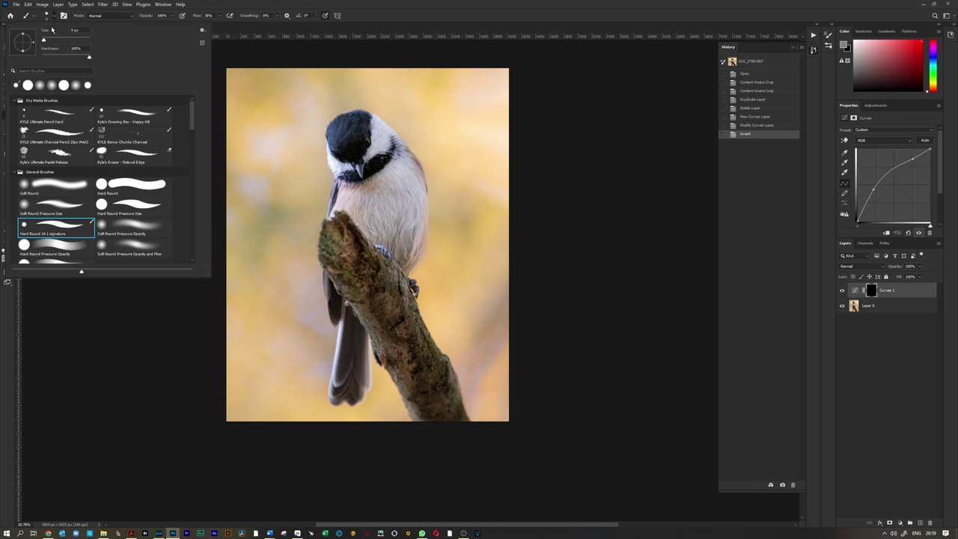
pyautogui.rightClick(543, 117)
pyautogui.press('Return')
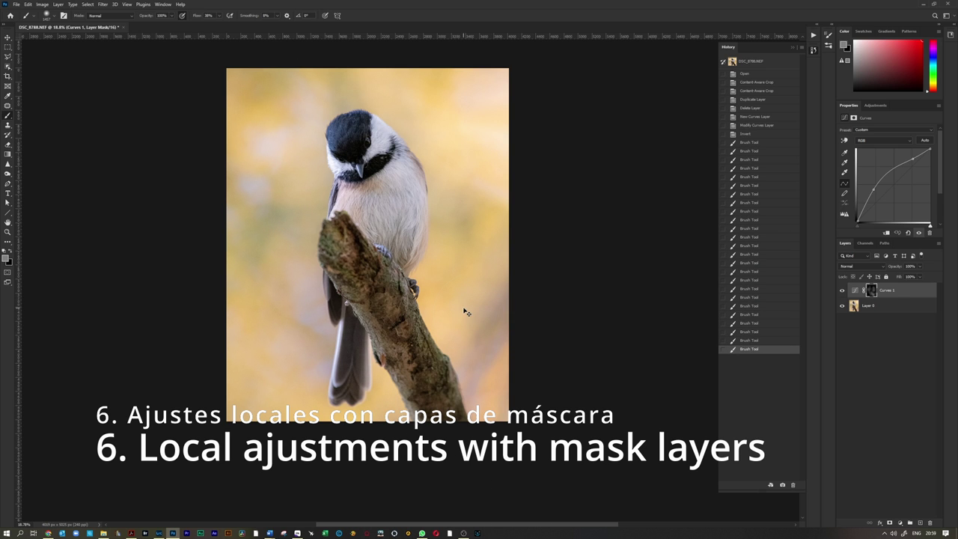
pyautogui.scroll(3, 336, 121)
pyautogui.scroll(3, 336, 120)
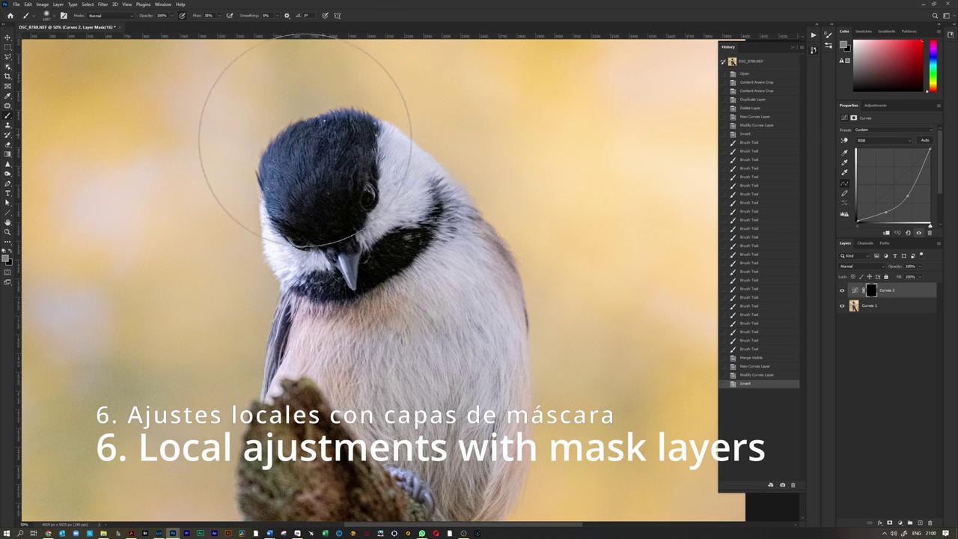
pyautogui.click(281, 181)
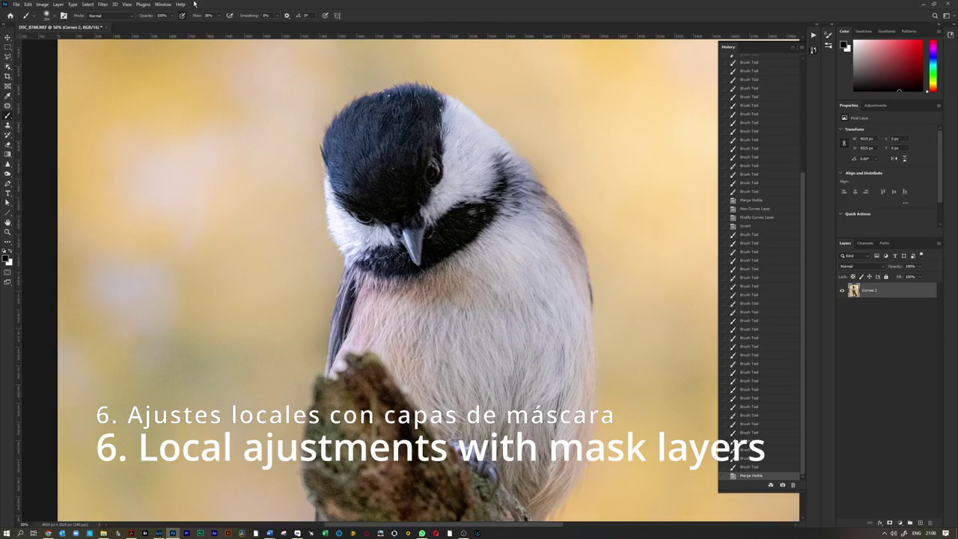
pyautogui.click(103, 4)
pyautogui.click(229, 209)
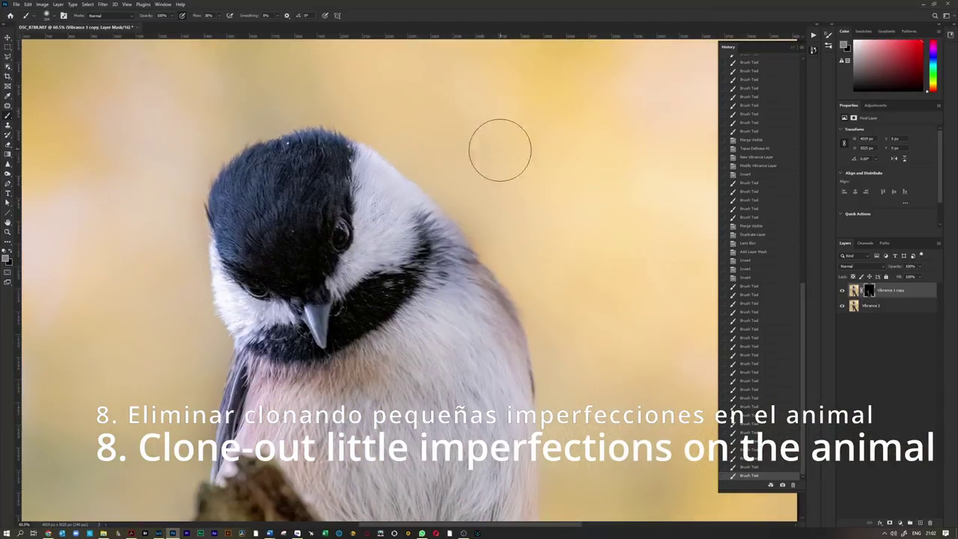
# - Spot-heal small specks on the chickadee's feathers at close zoom
pyautogui.hotkey('ctrl', '1')
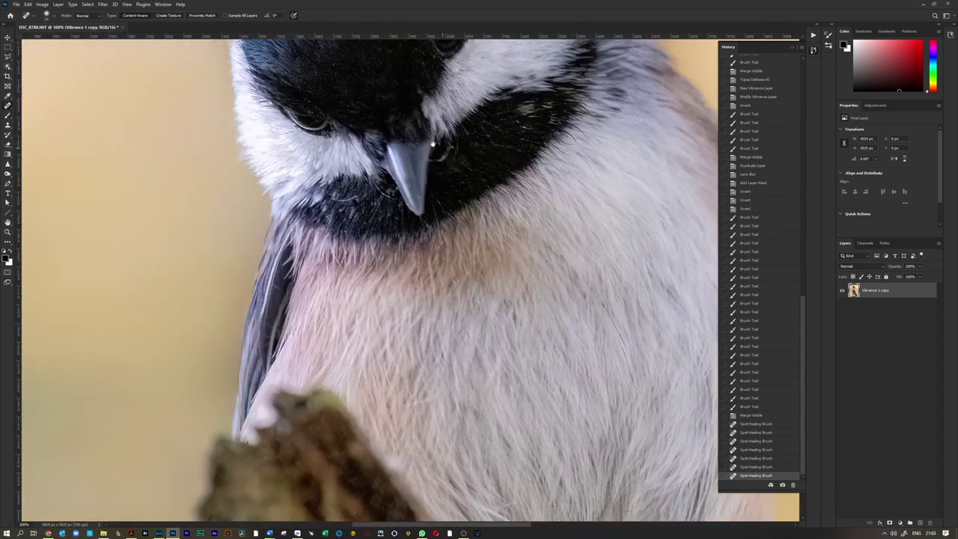
pyautogui.hotkey('ctrl', '-')
pyautogui.hotkey('ctrl', '-')
pyautogui.hotkey('ctrl', '-')
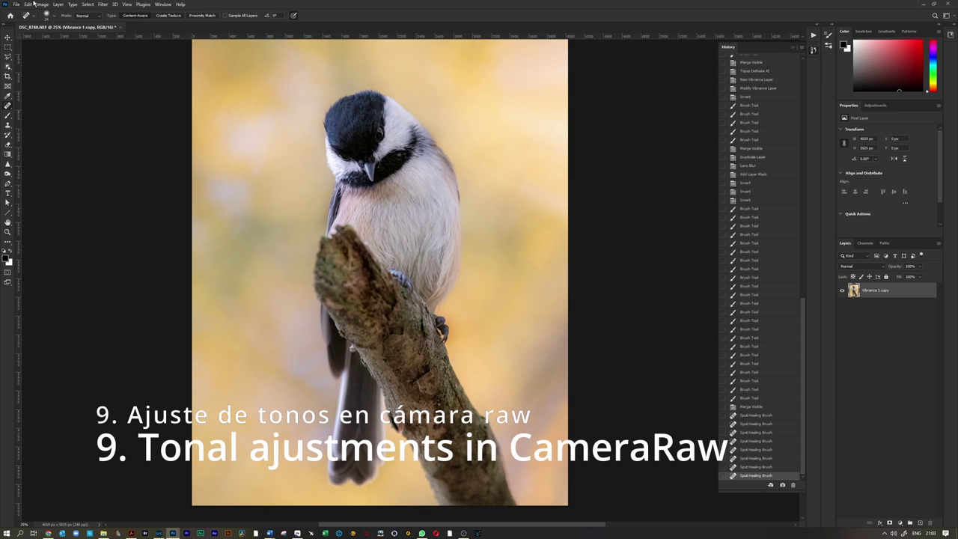
# - In Camera Raw Filter, set Exposure +0.30, Highlights -47 and a vignette of about -25
pyautogui.hotkey('ctrl', 'shift', 'a')
pyautogui.moveTo(835, 181); pyautogui.dragTo(837, 181)
pyautogui.moveTo(834, 202); pyautogui.dragTo(816, 203)
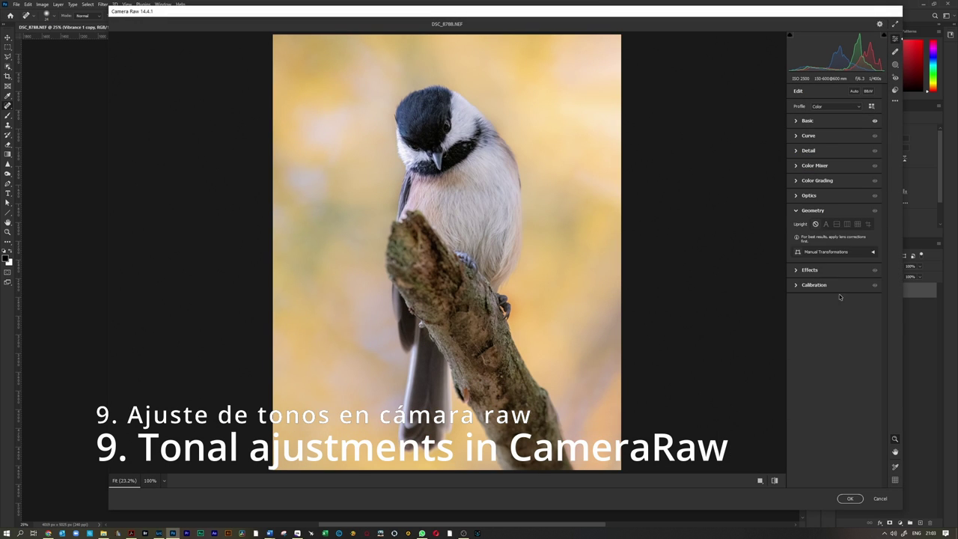
pyautogui.click(810, 270)
pyautogui.moveTo(834, 257); pyautogui.dragTo(825, 259)
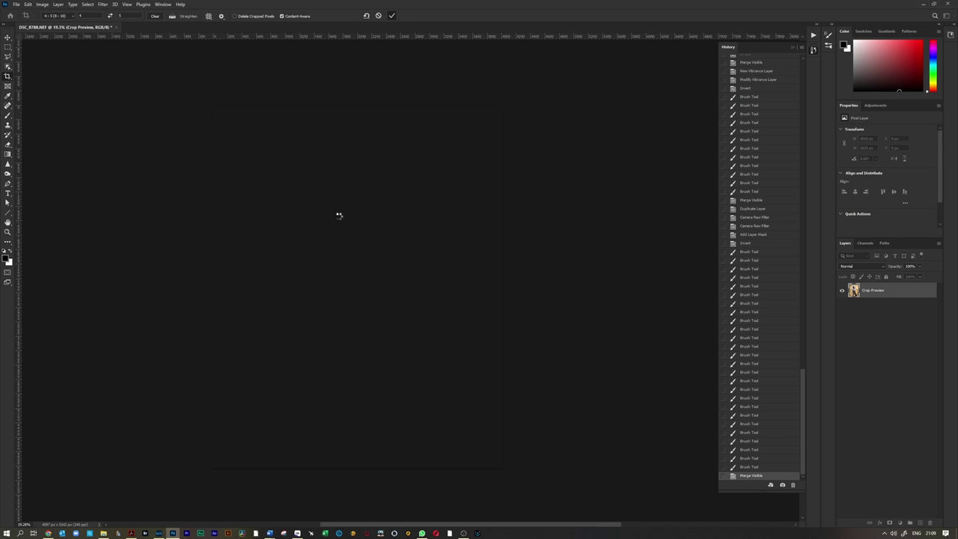
# - Draw a Camera Raw Linear Gradient mask across the photo's top-left
pyautogui.hotkey('ctrl', 'shift', 'a')
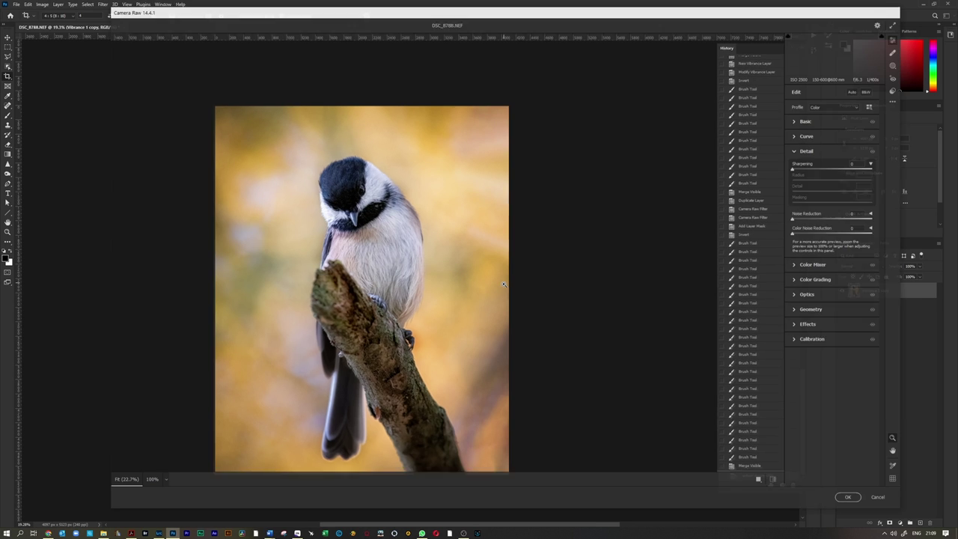
pyautogui.click(816, 149)
pyautogui.moveTo(326, 56); pyautogui.dragTo(419, 229)
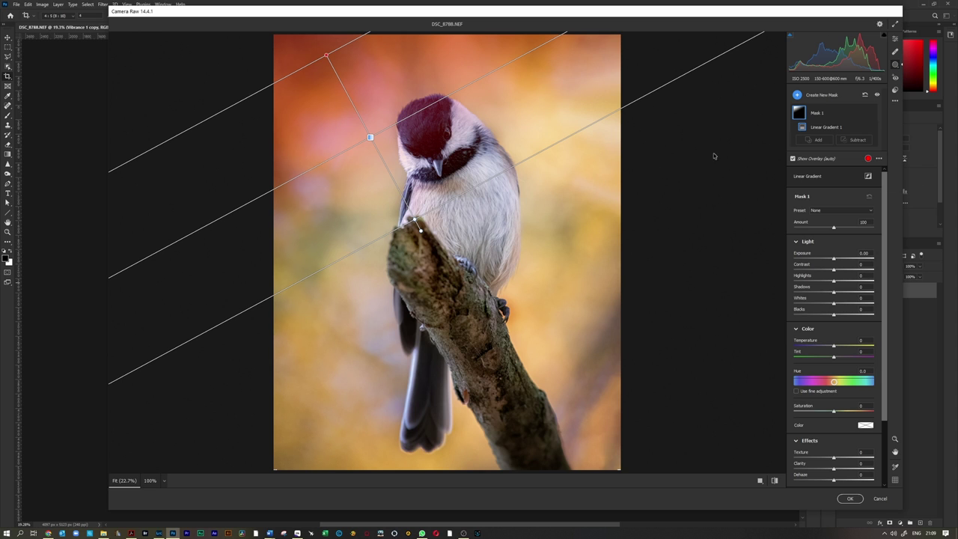
pyautogui.click(895, 101)
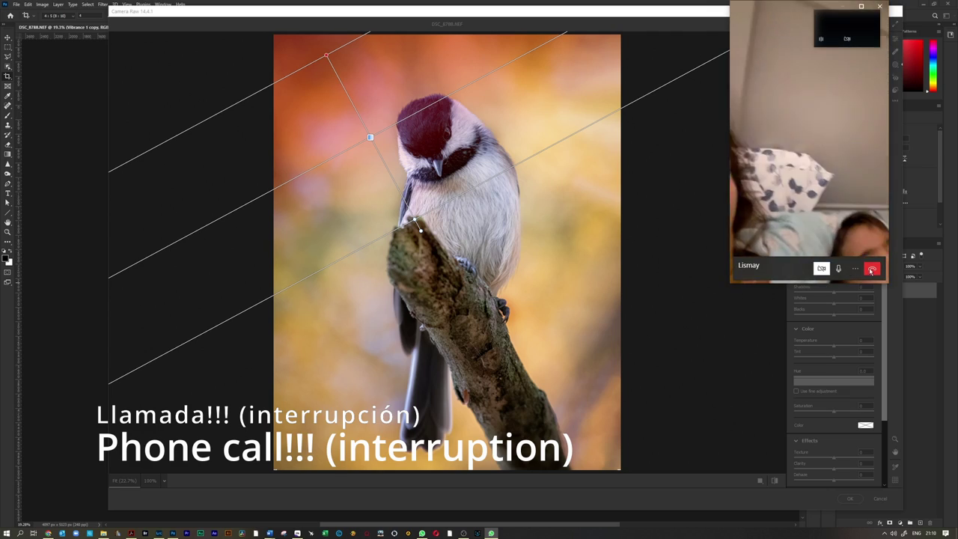
# - End the WhatsApp video call to return to the Camera Raw gradient adjustment
pyautogui.click(871, 270)
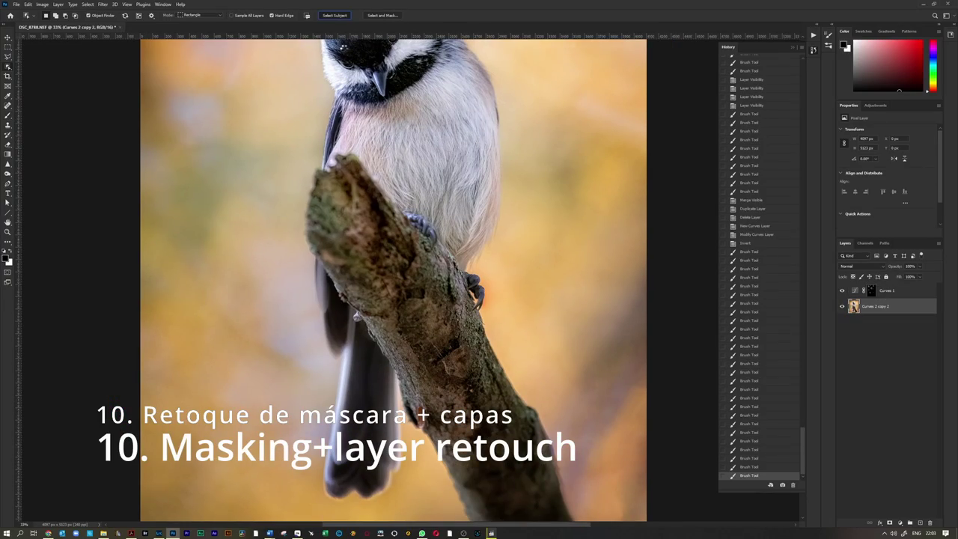
# - Refine the edges of the chickadee selection and accept it
pyautogui.scroll(3, 512, 305)
pyautogui.click(379, 15)
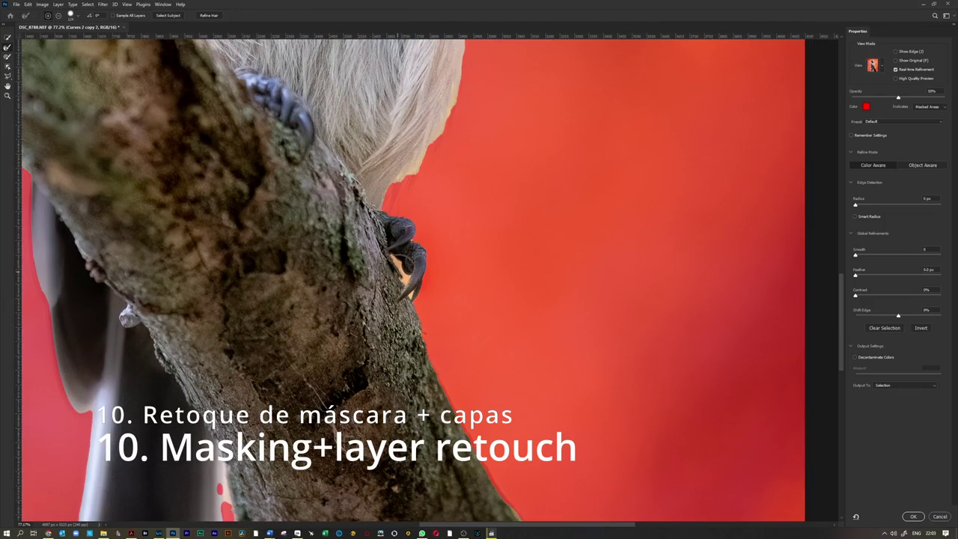
pyautogui.press('Return')
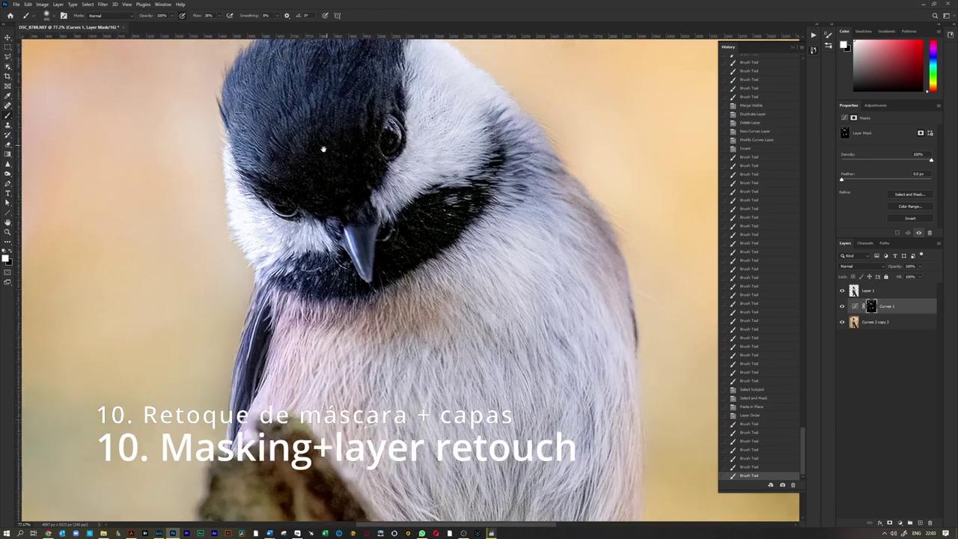
pyautogui.scroll(-5, 374, 297)
pyautogui.scroll(-3, 427, 239)
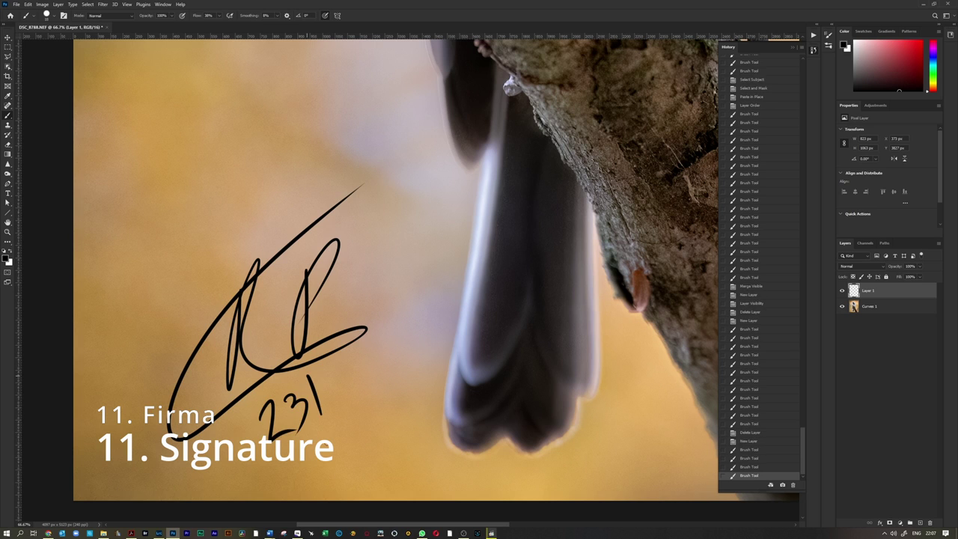
# - Switch to the Move tool to start scaling the signature and 23/10/2022 date
pyautogui.scroll(-5, 396, 353)
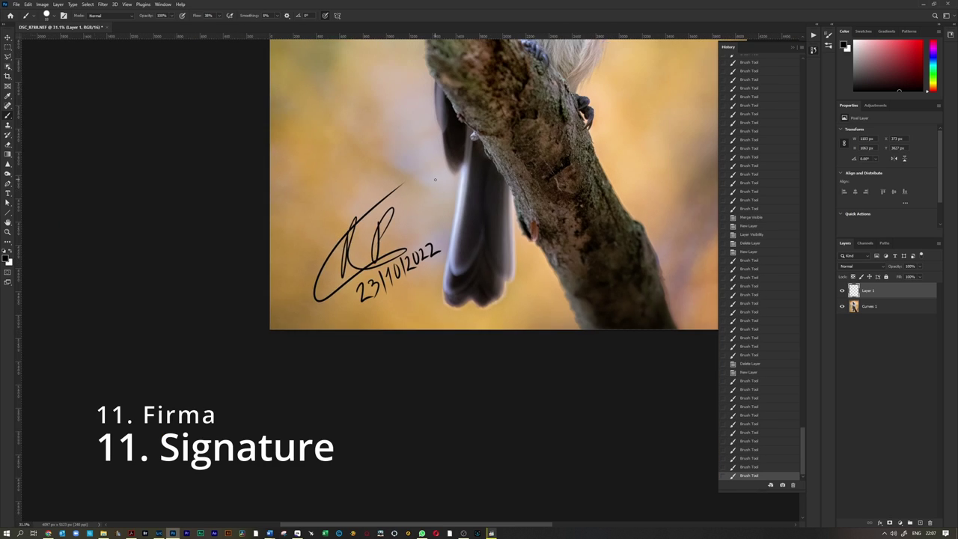
pyautogui.press('v')
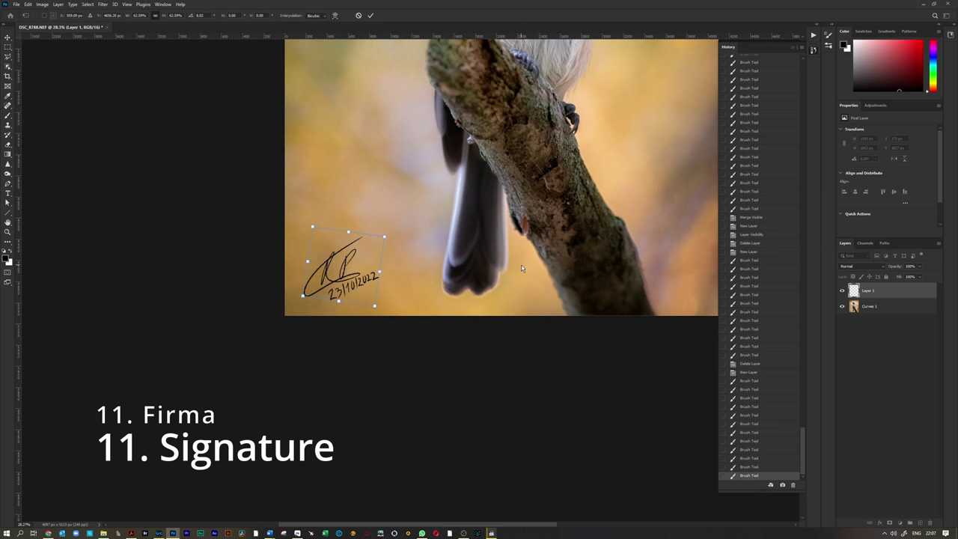